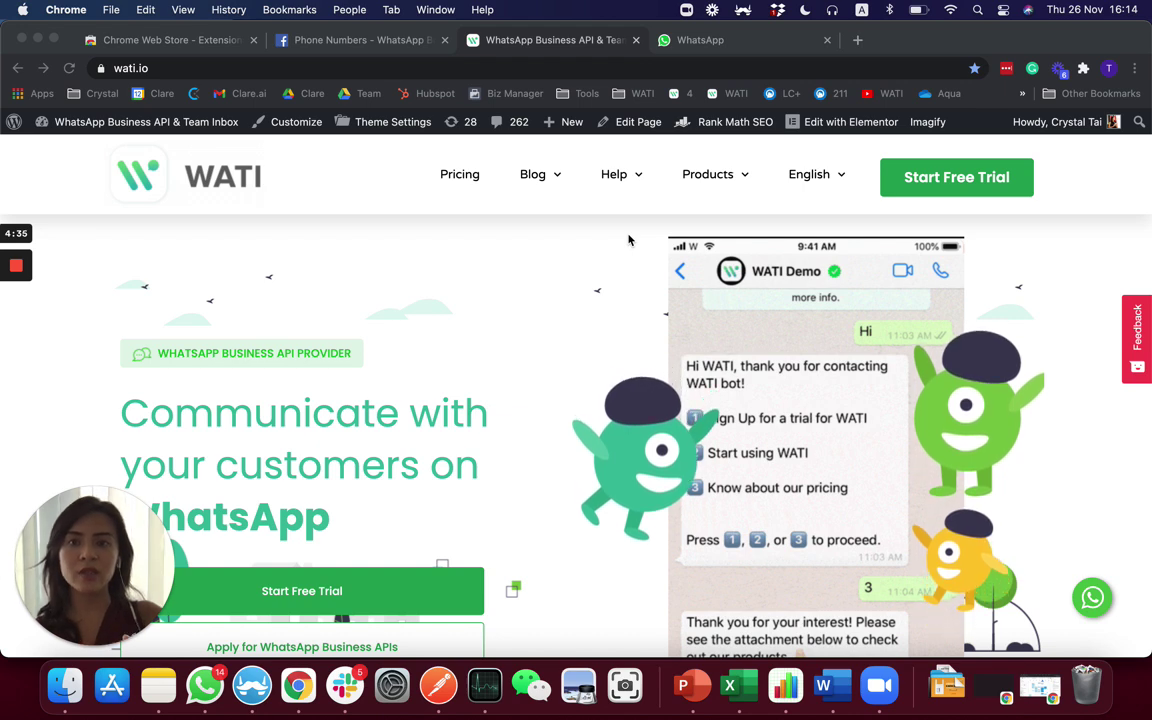
# Read through the 'Phone Numbers - WhatsApp' developer guide, then go to the Chrome Web Store extensions page.
pyautogui.click(377, 41)
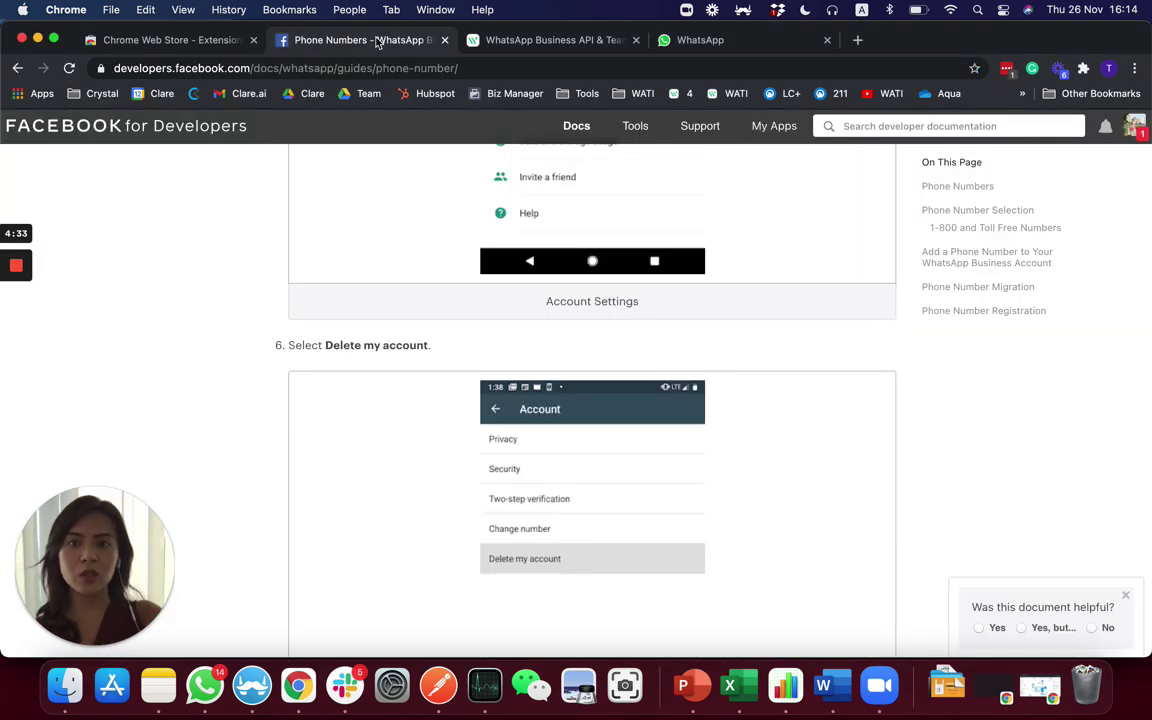
pyautogui.scroll(15, 501, 300)
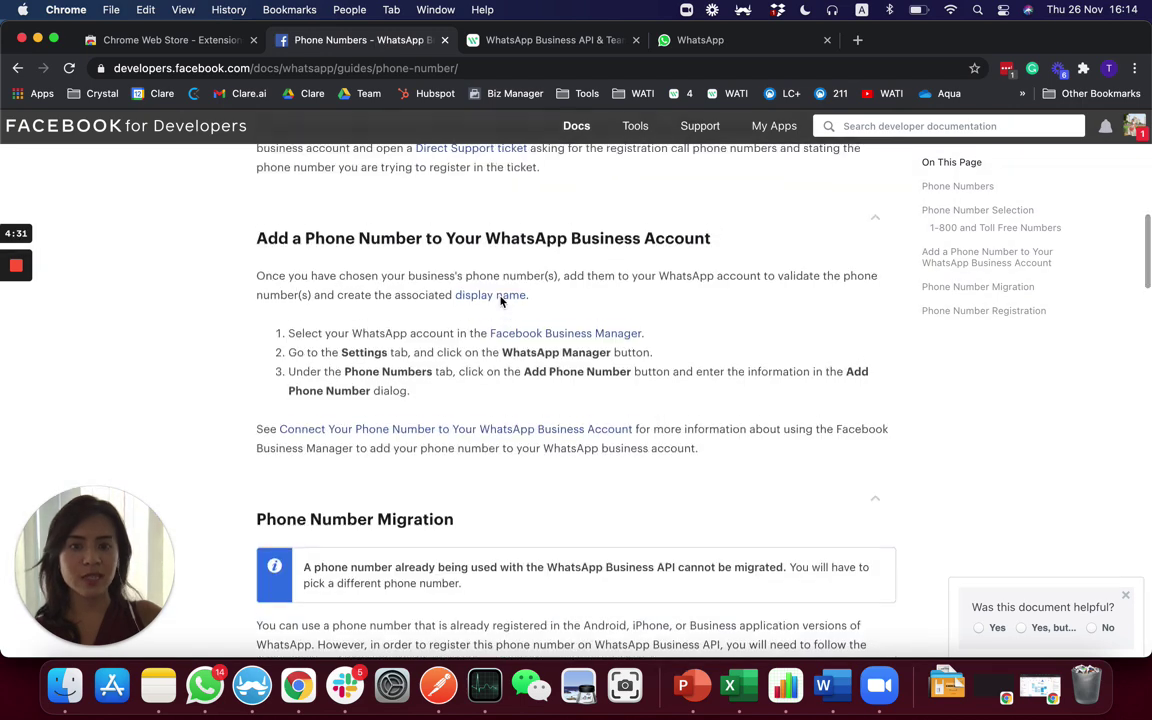
pyautogui.scroll(2, 501, 300)
pyautogui.scroll(-3, 501, 302)
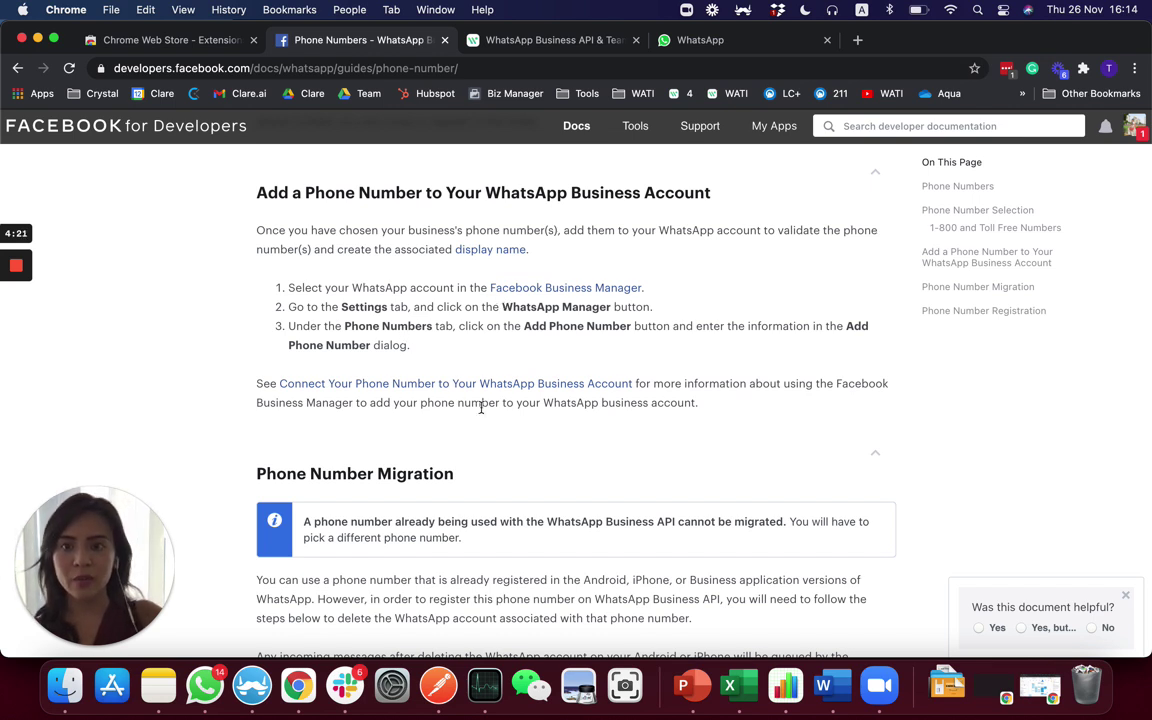
pyautogui.scroll(-1, 350, 380)
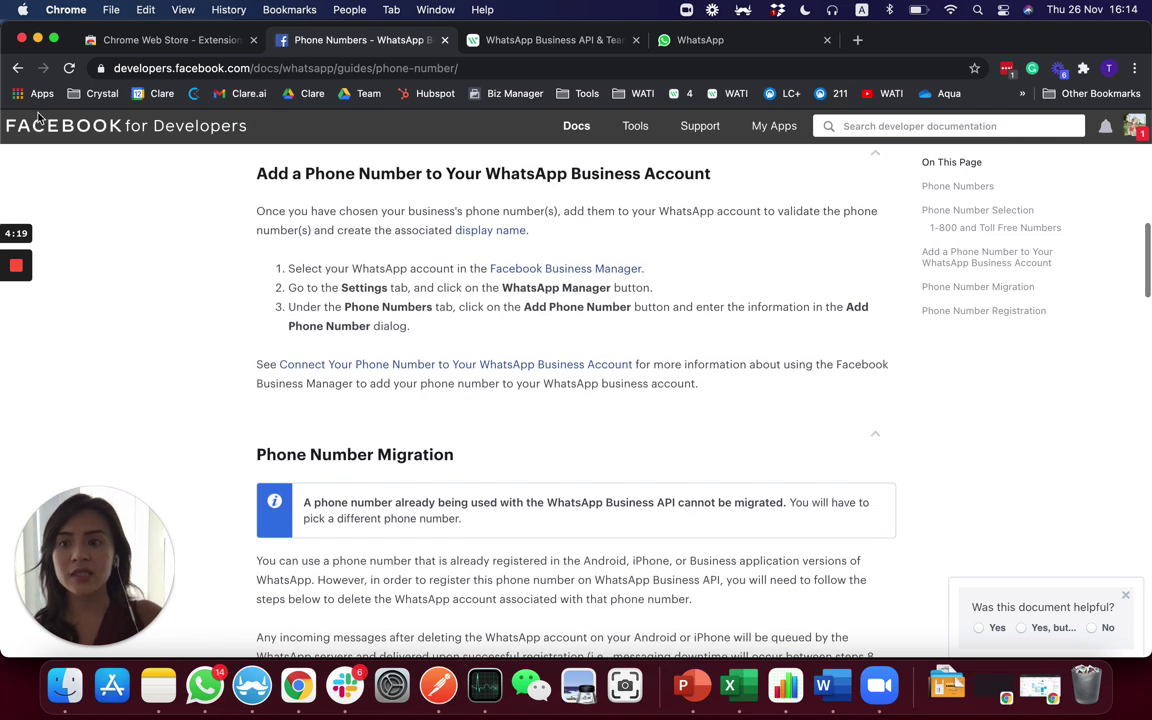
pyautogui.scroll(-1, 236, 360)
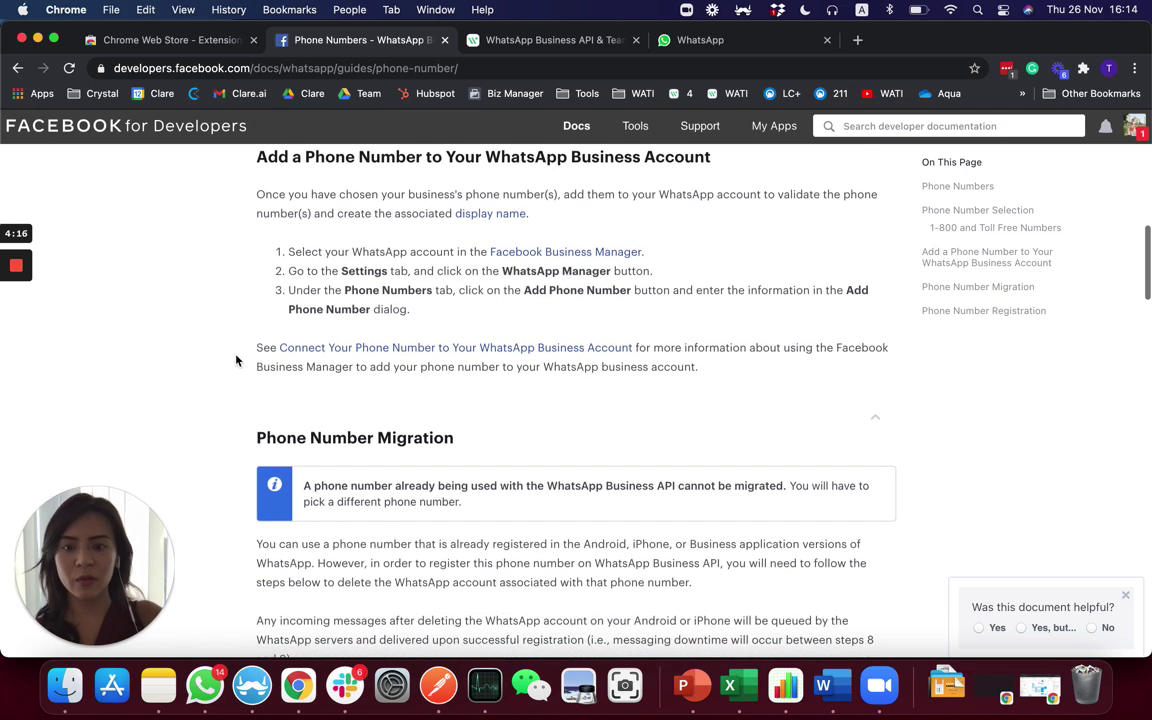
pyautogui.scroll(-3, 236, 360)
pyautogui.scroll(-10, 236, 360)
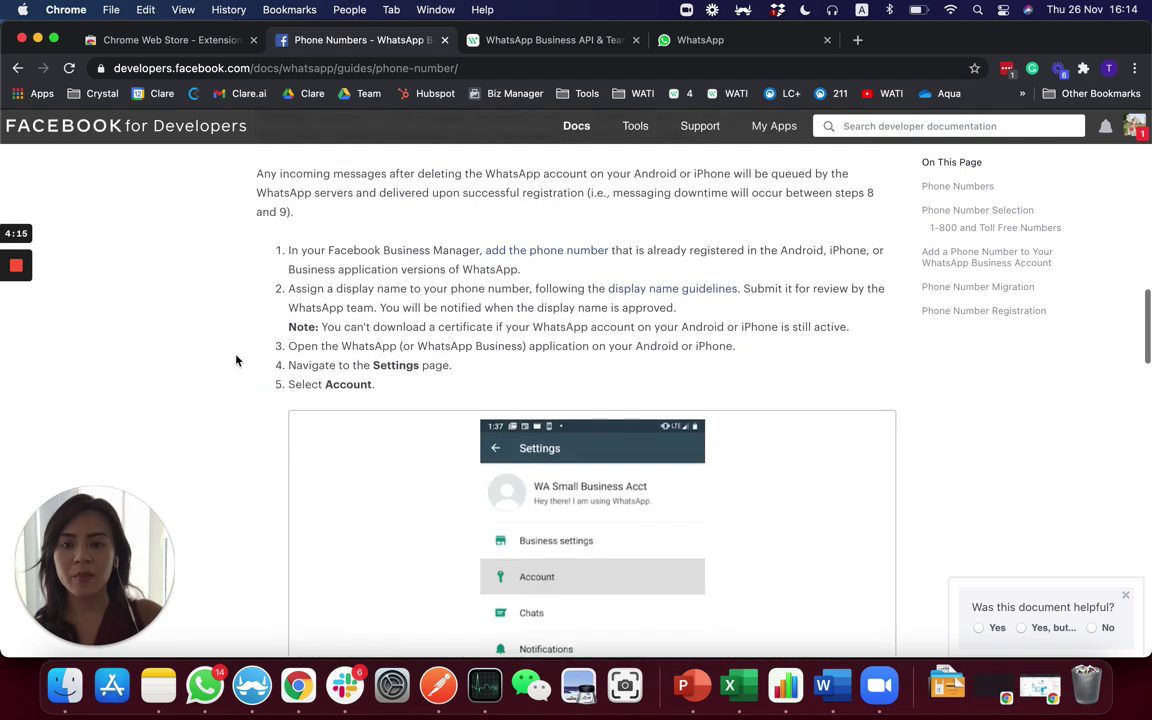
pyautogui.scroll(-2, 236, 360)
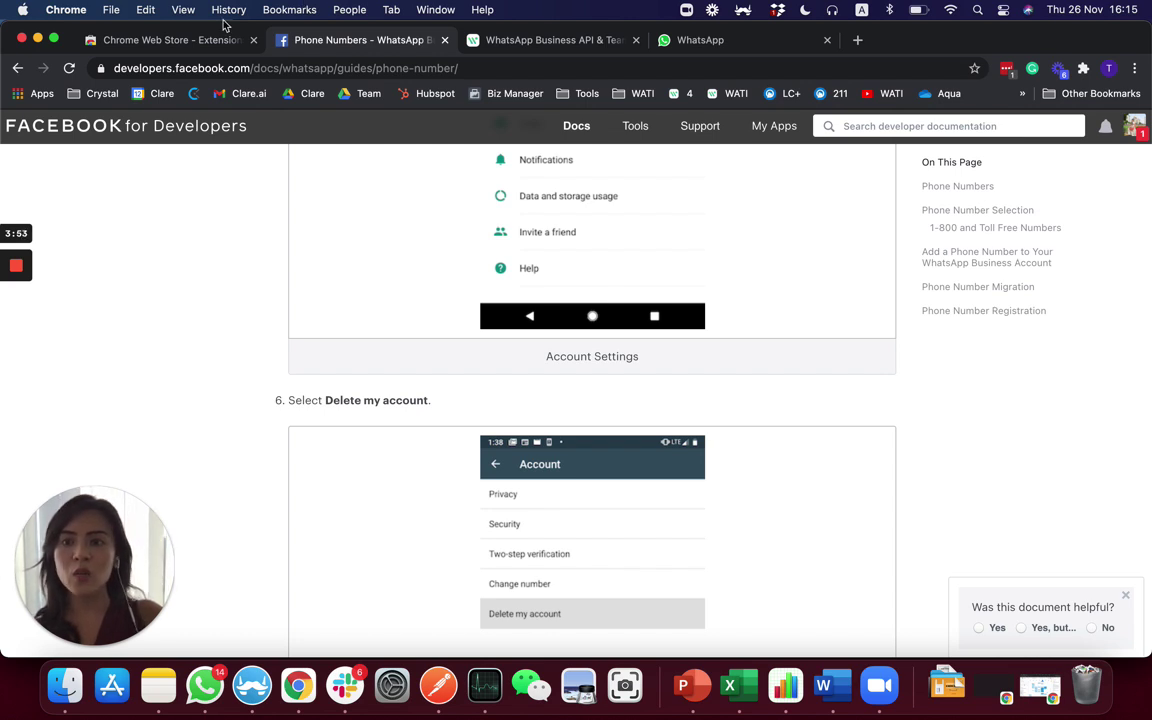
pyautogui.click(200, 43)
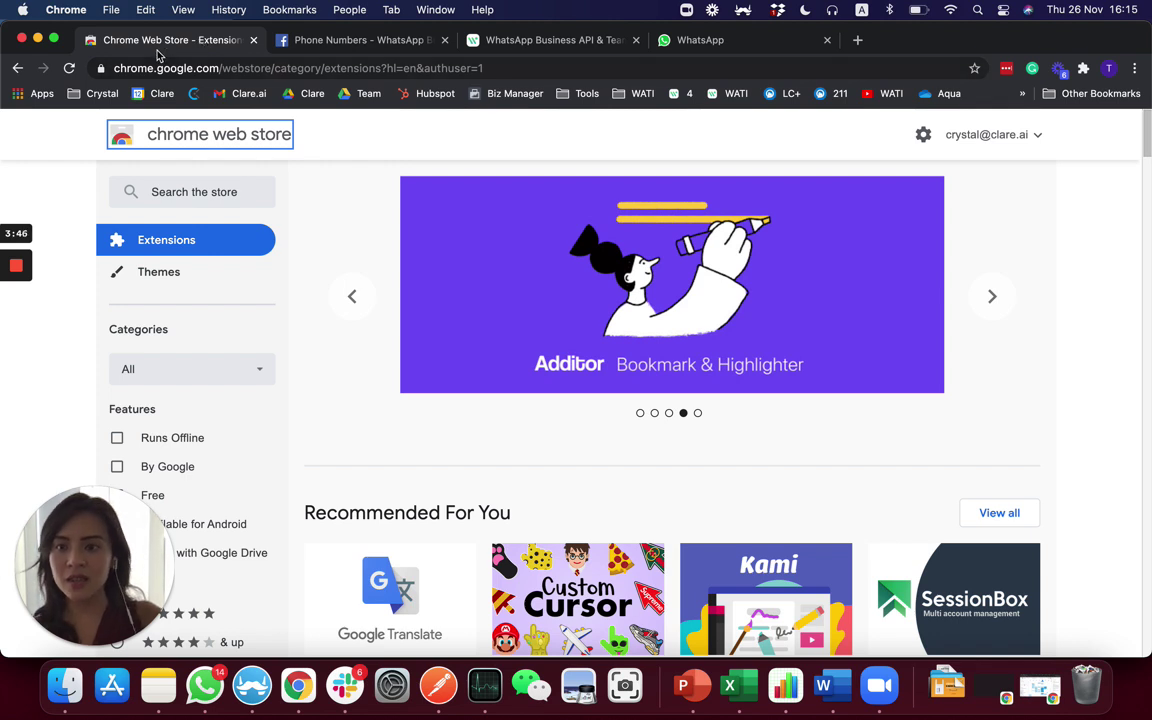
# Search the Chrome Web Store for 'backup whatsapp chats'.
pyautogui.click(208, 190)
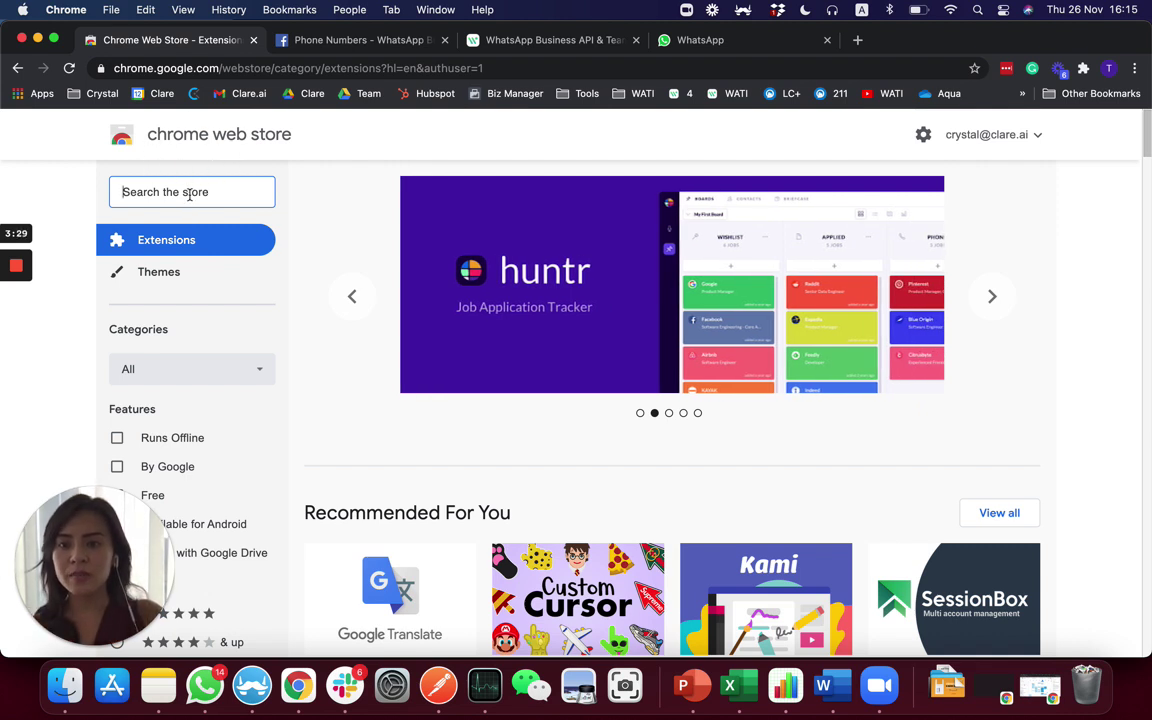
pyautogui.write('bac')
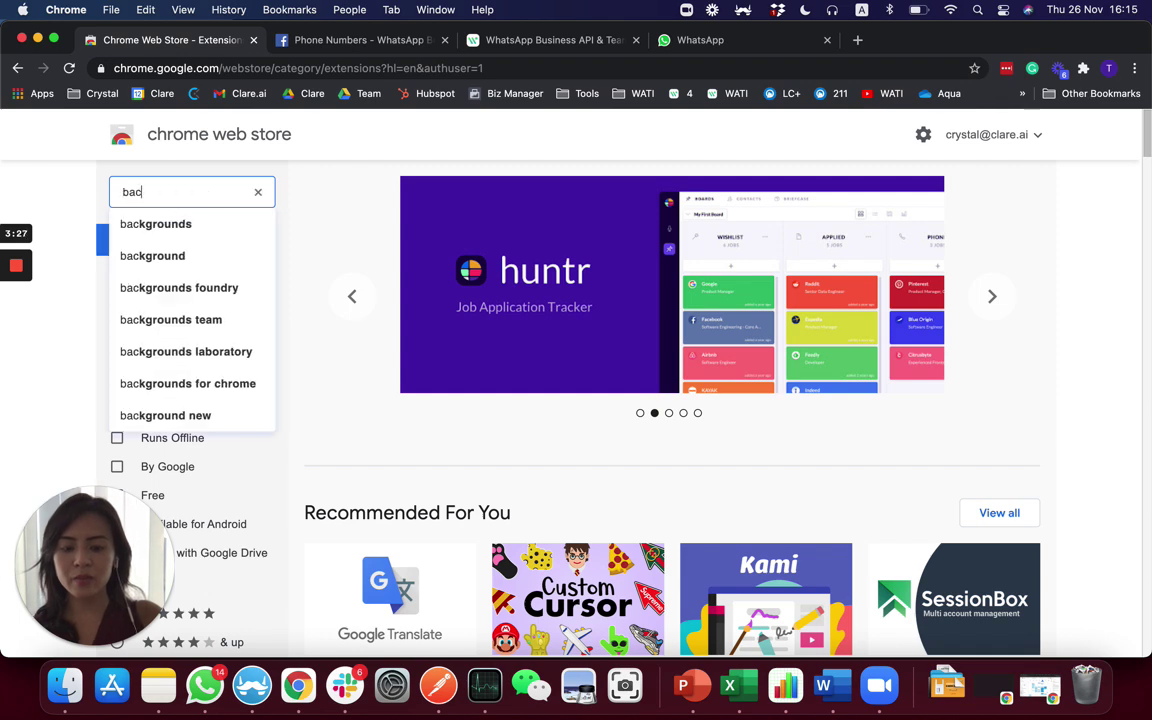
pyautogui.write('kup whatsapp ')
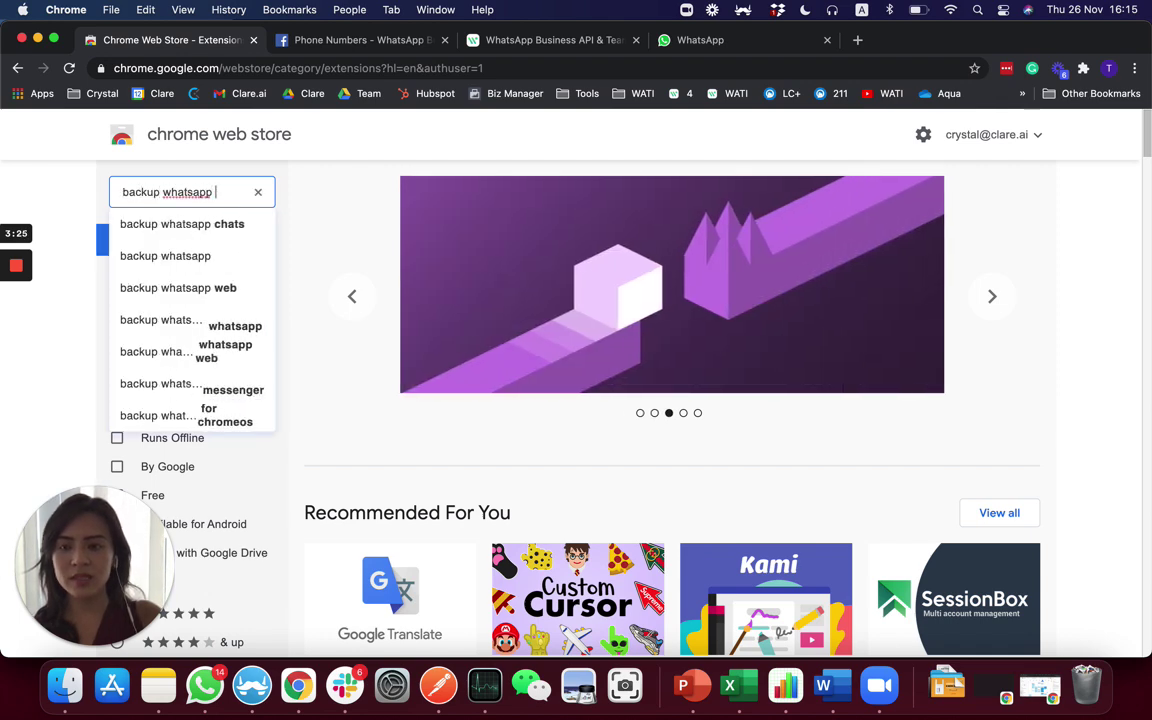
pyautogui.write('chats')
pyautogui.press('Return')
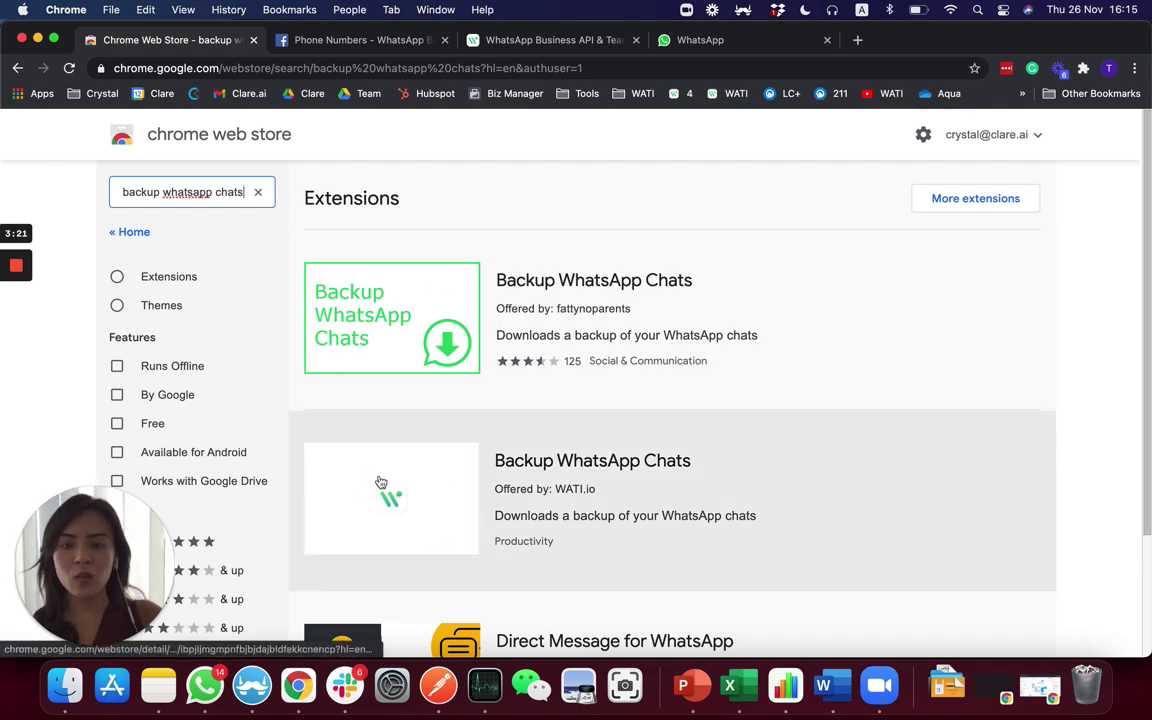
# Add WATI.io's Backup WhatsApp Chats extension to Chrome.
pyautogui.click(595, 475)
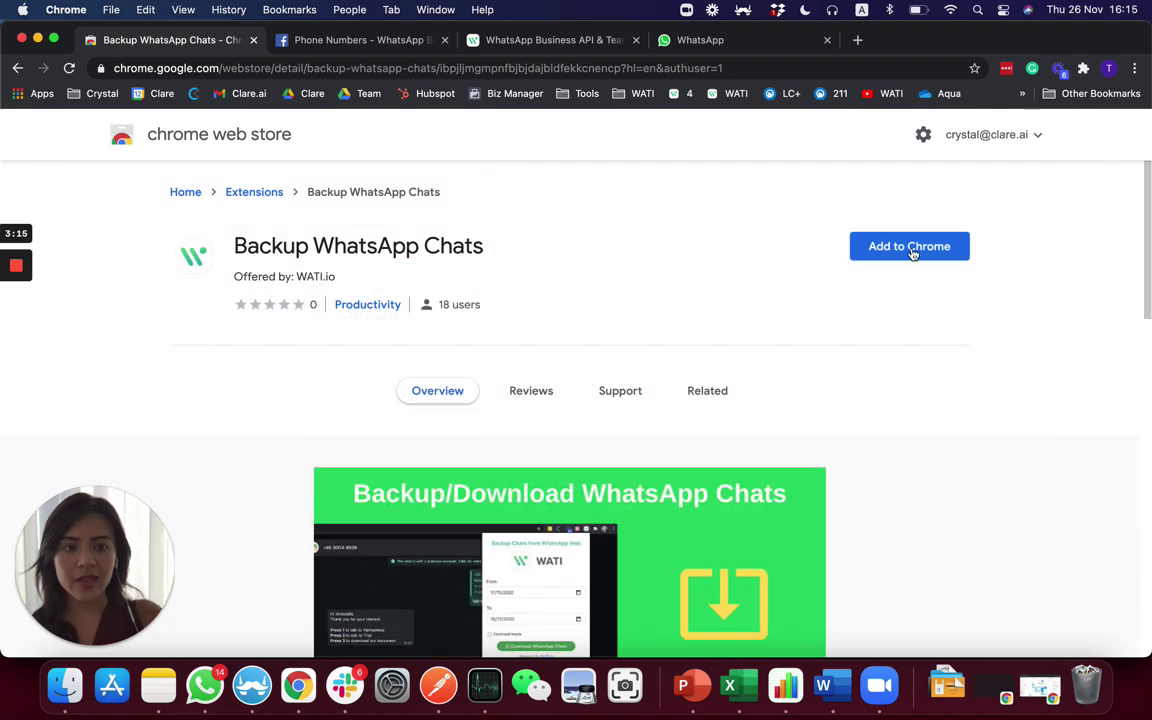
pyautogui.click(912, 250)
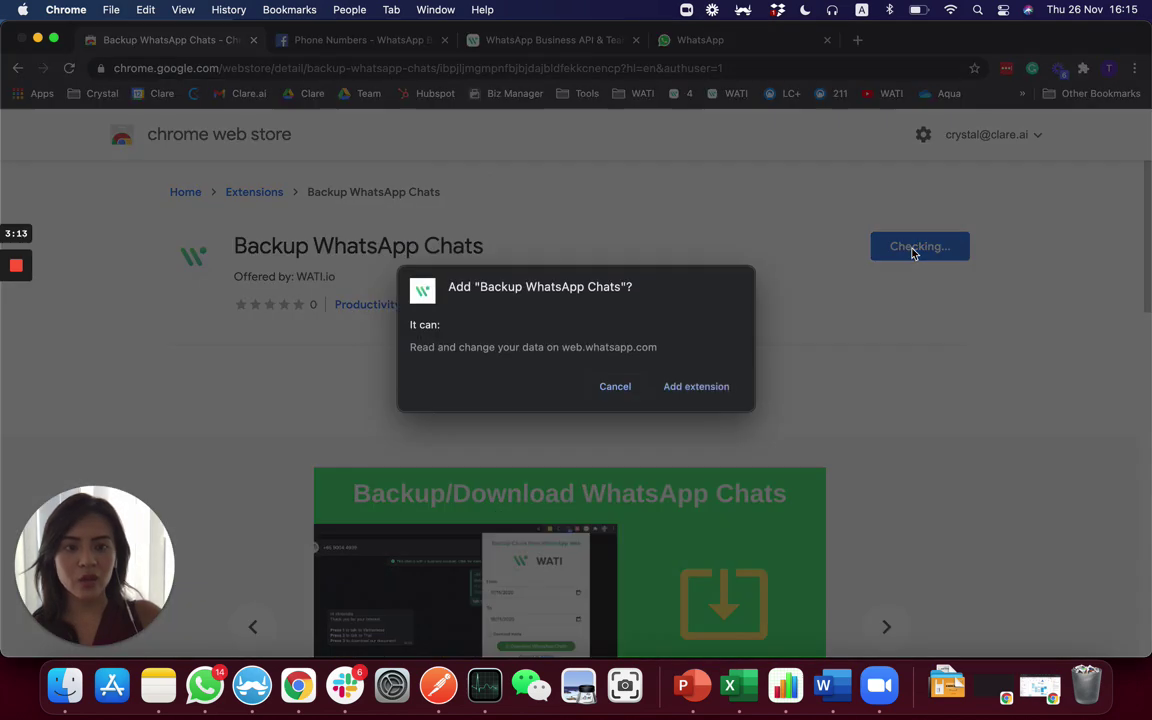
pyautogui.click(729, 386)
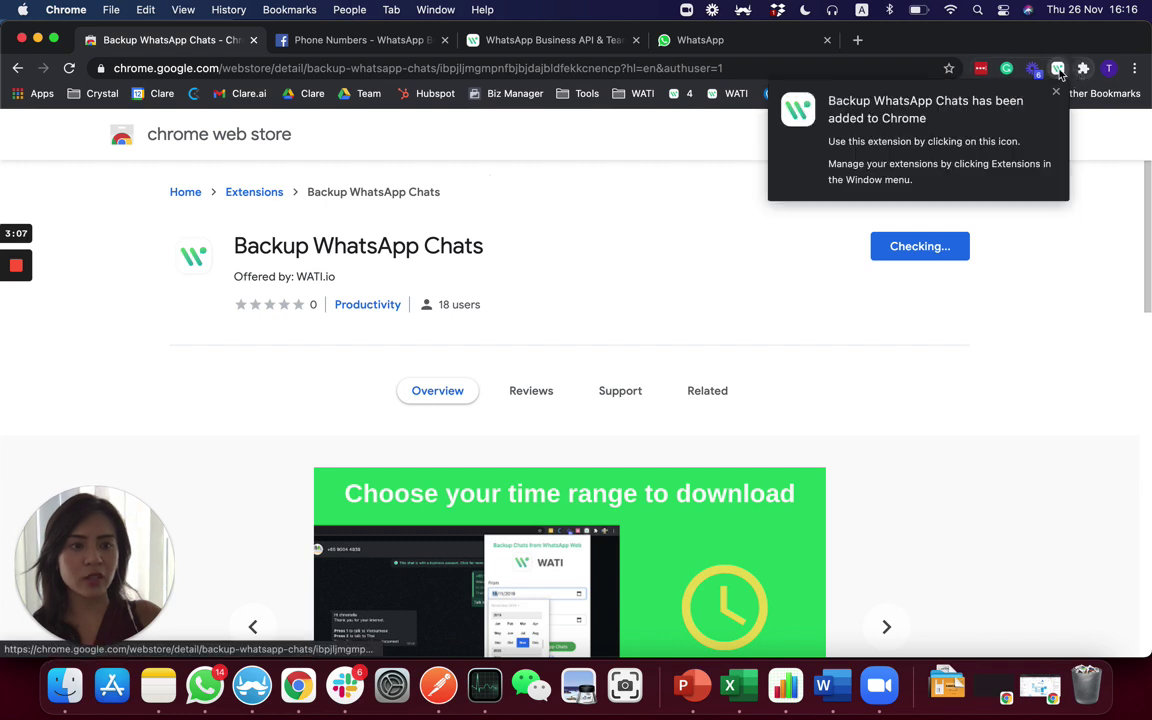
# Pin Backup WhatsApp Chats to the toolbar and switch to the WhatsApp Web tab.
pyautogui.click(1083, 68)
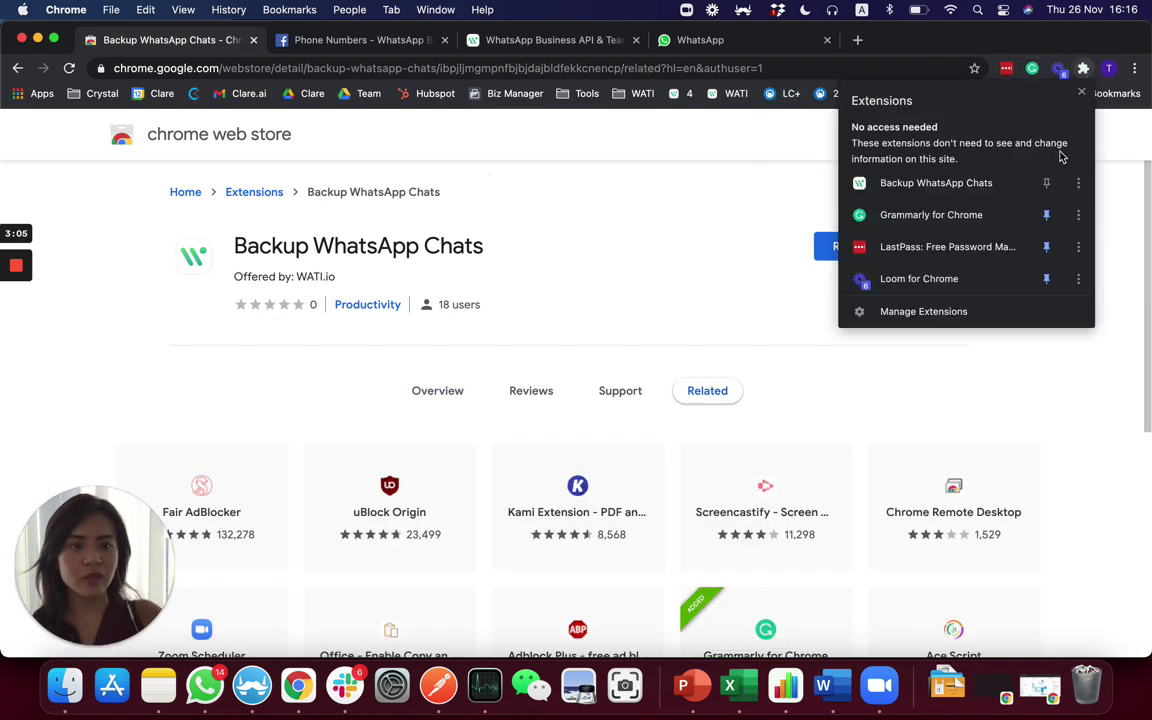
pyautogui.click(1046, 183)
pyautogui.click(785, 287)
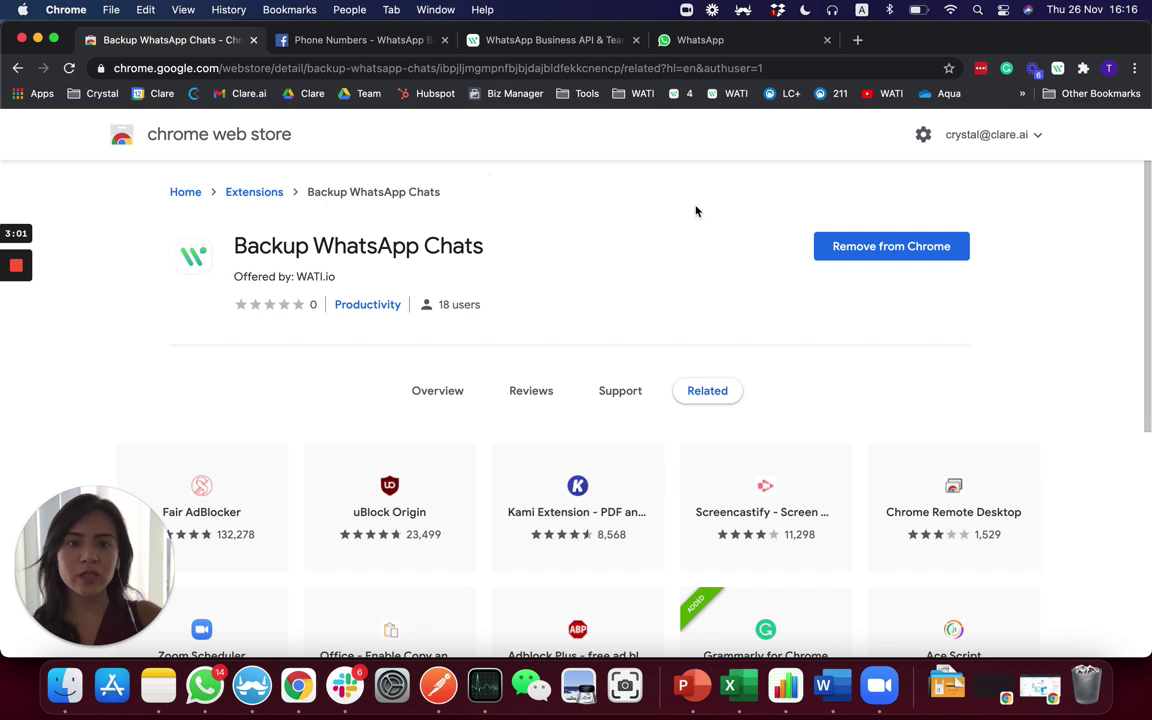
pyautogui.click(695, 44)
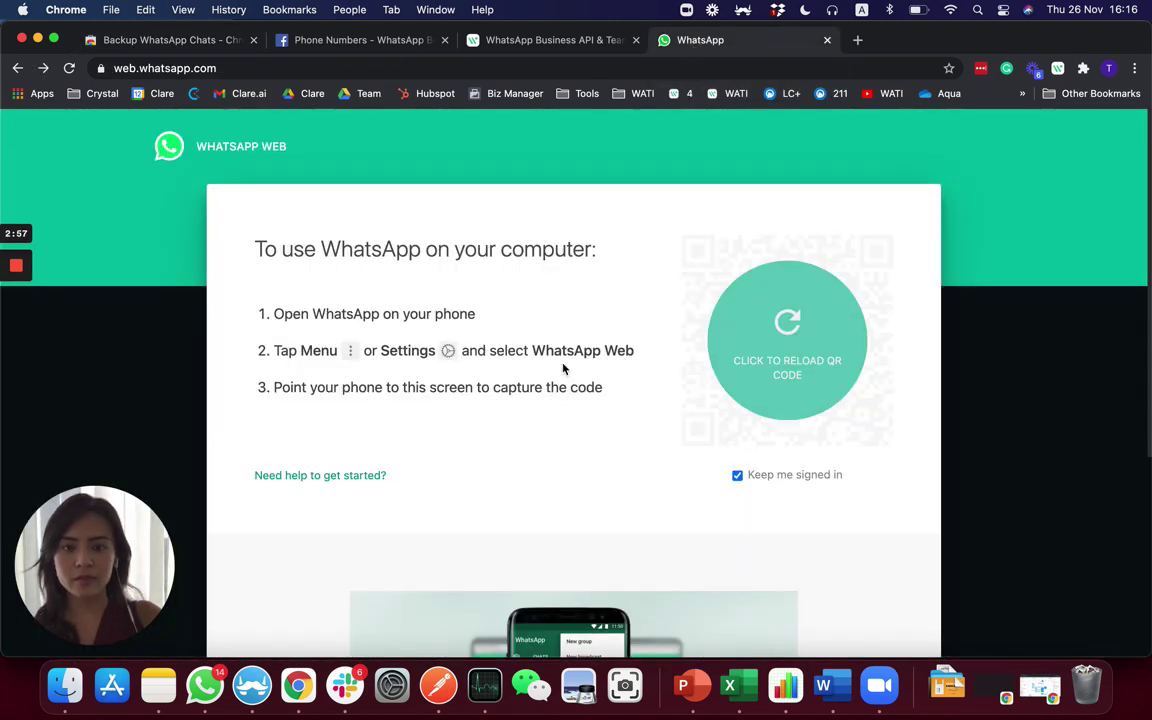
# Reload the WhatsApp Web login QR code to sign in, then bring up the WATI backup panel.
pyautogui.click(789, 328)
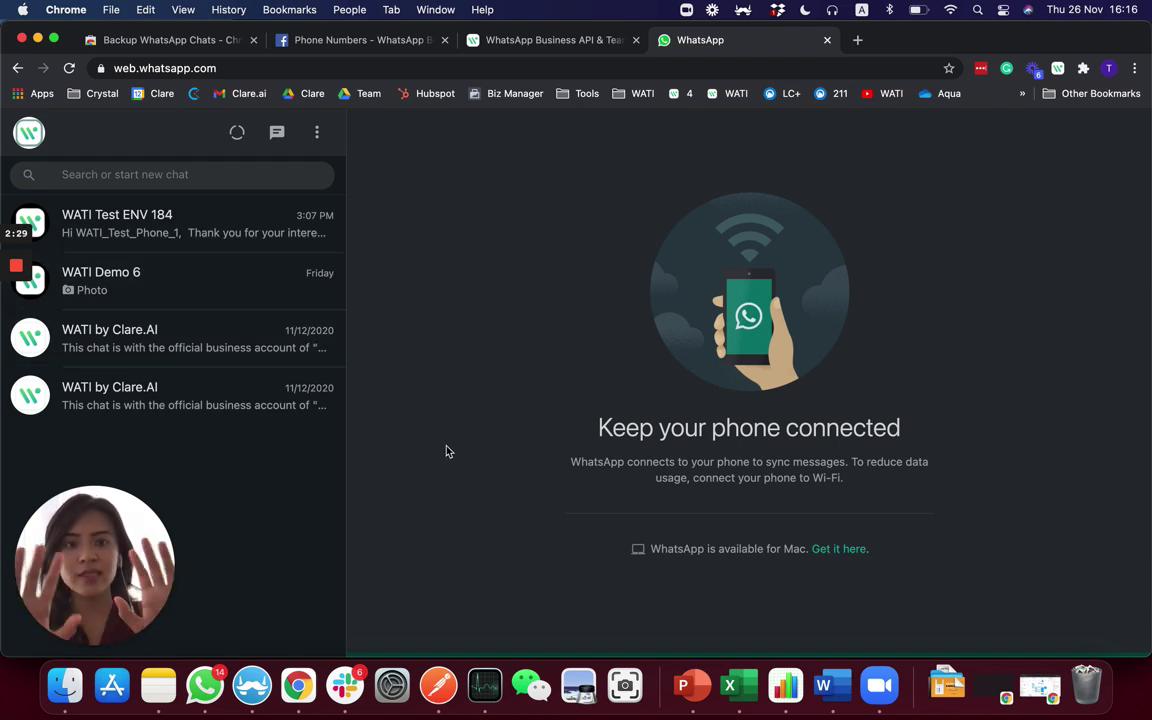
pyautogui.click(1058, 70)
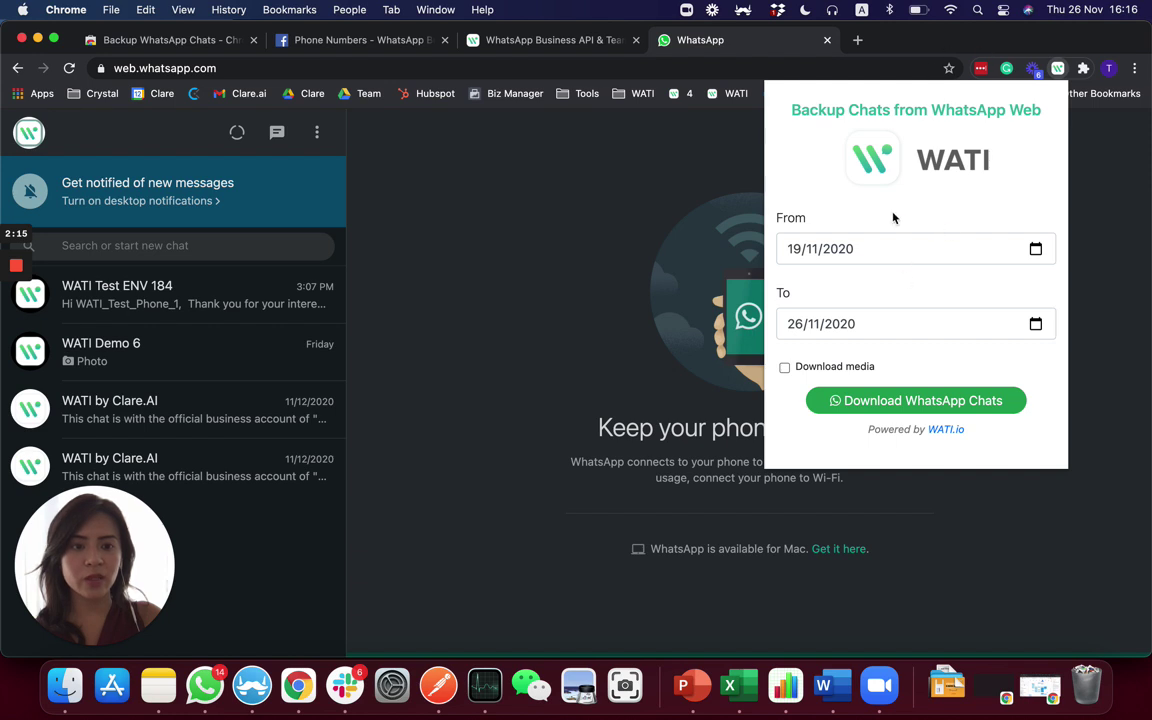
# Set the backup From date to 23/11/2020 and start the chat download.
pyautogui.click(796, 254)
pyautogui.write('23')
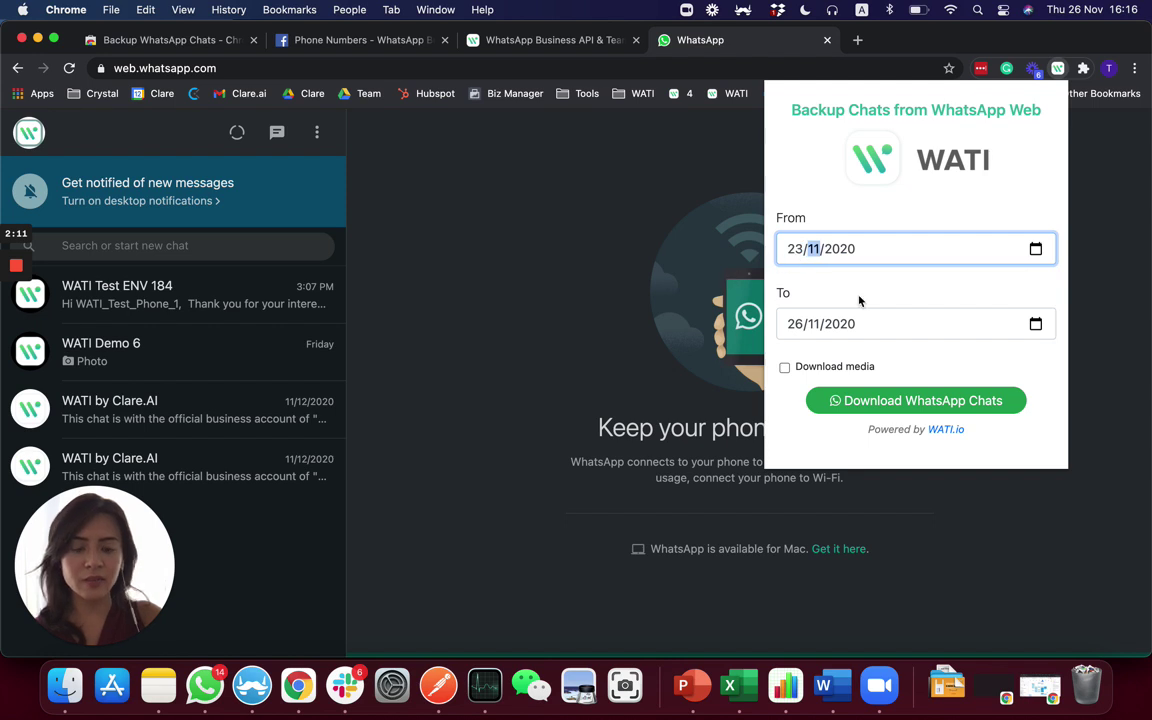
pyautogui.click(891, 281)
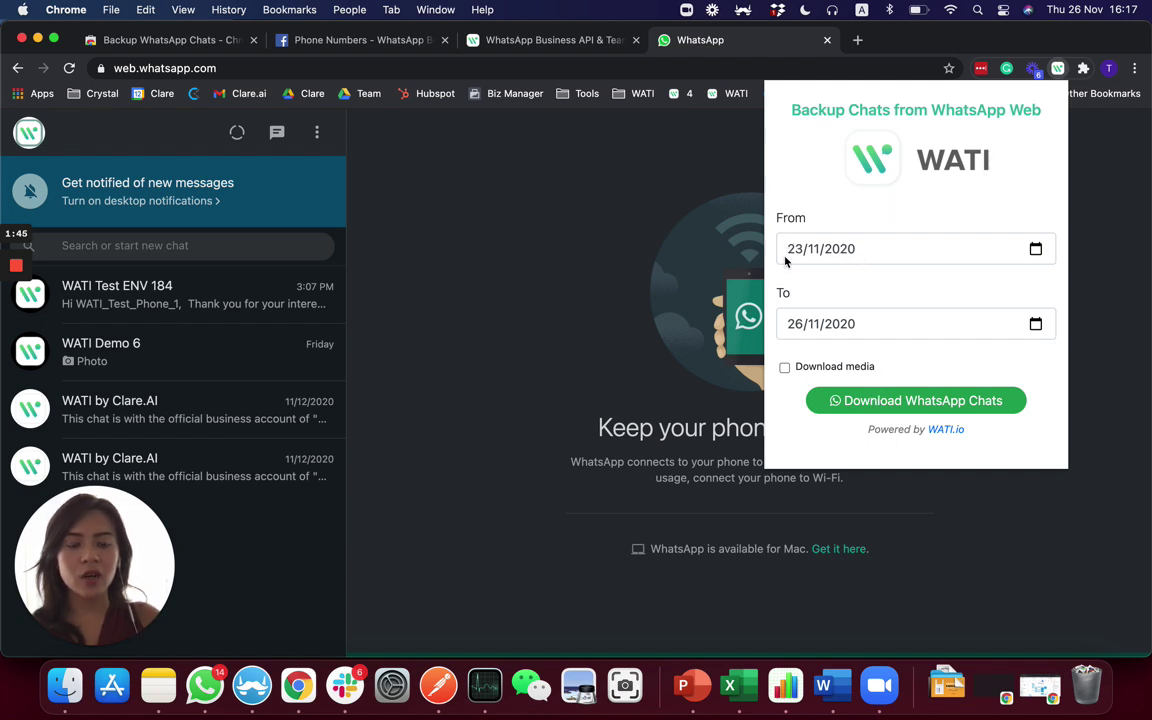
pyautogui.click(906, 406)
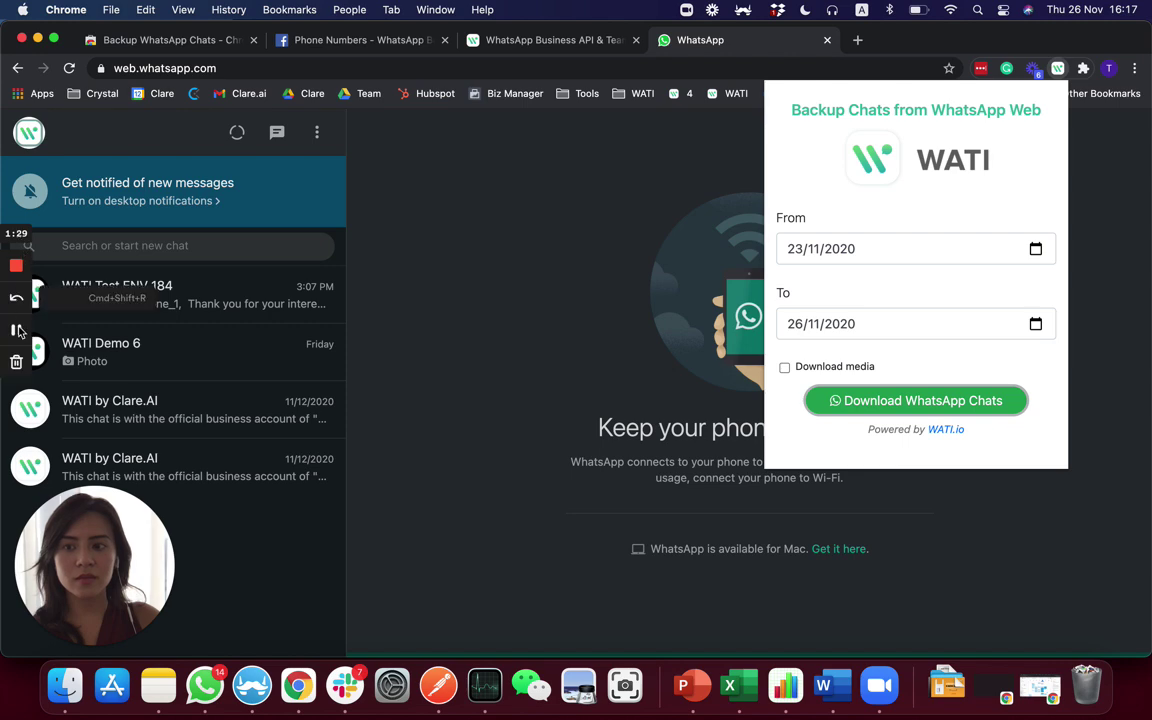
# Download the chats as WA_Backup(2020.11.23-2020.11.26).zip and open the archive.
pyautogui.click(16, 329)
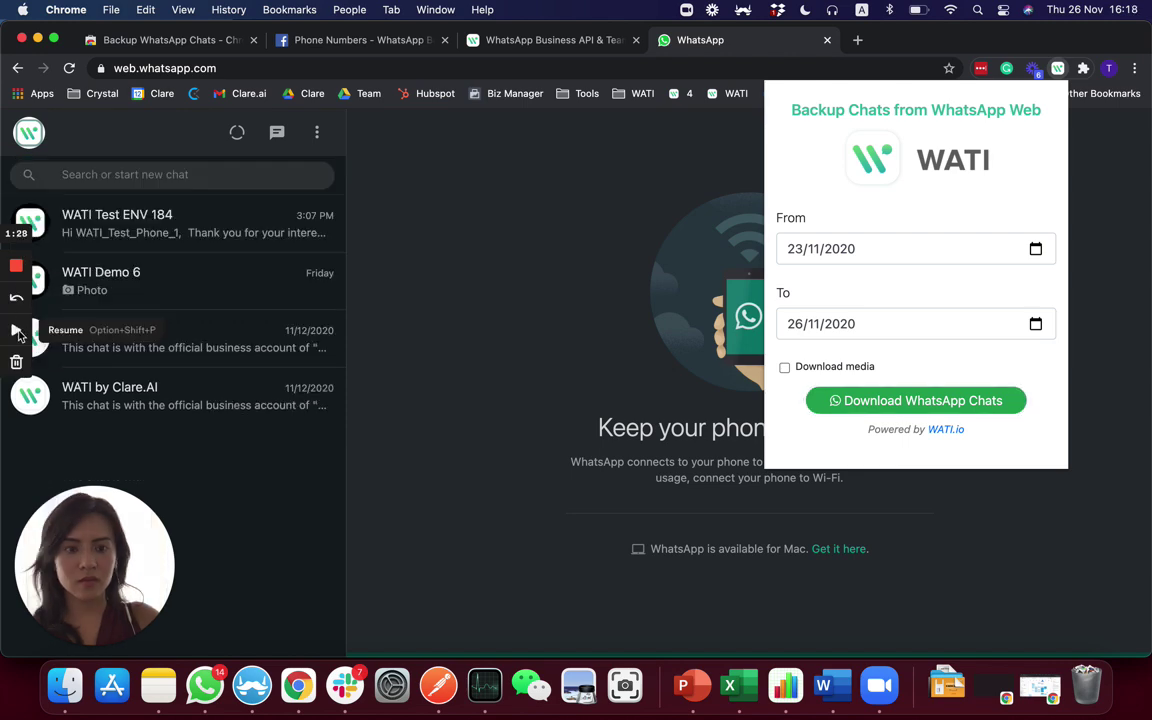
pyautogui.click(846, 401)
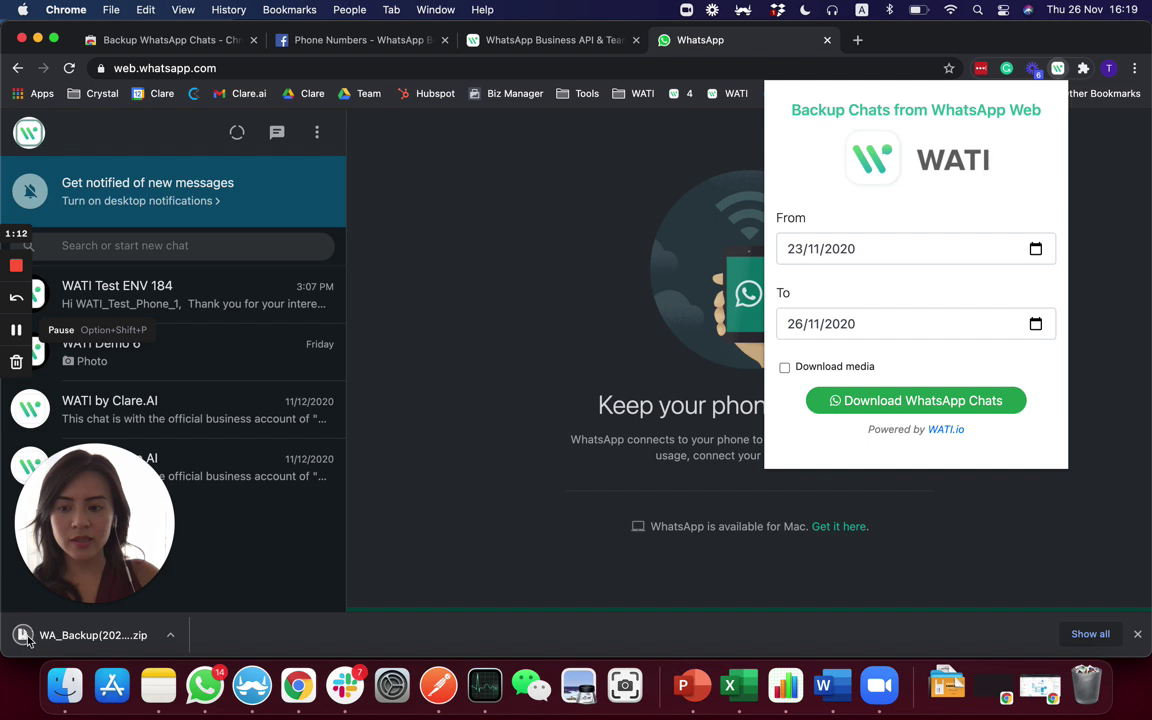
pyautogui.click(128, 638)
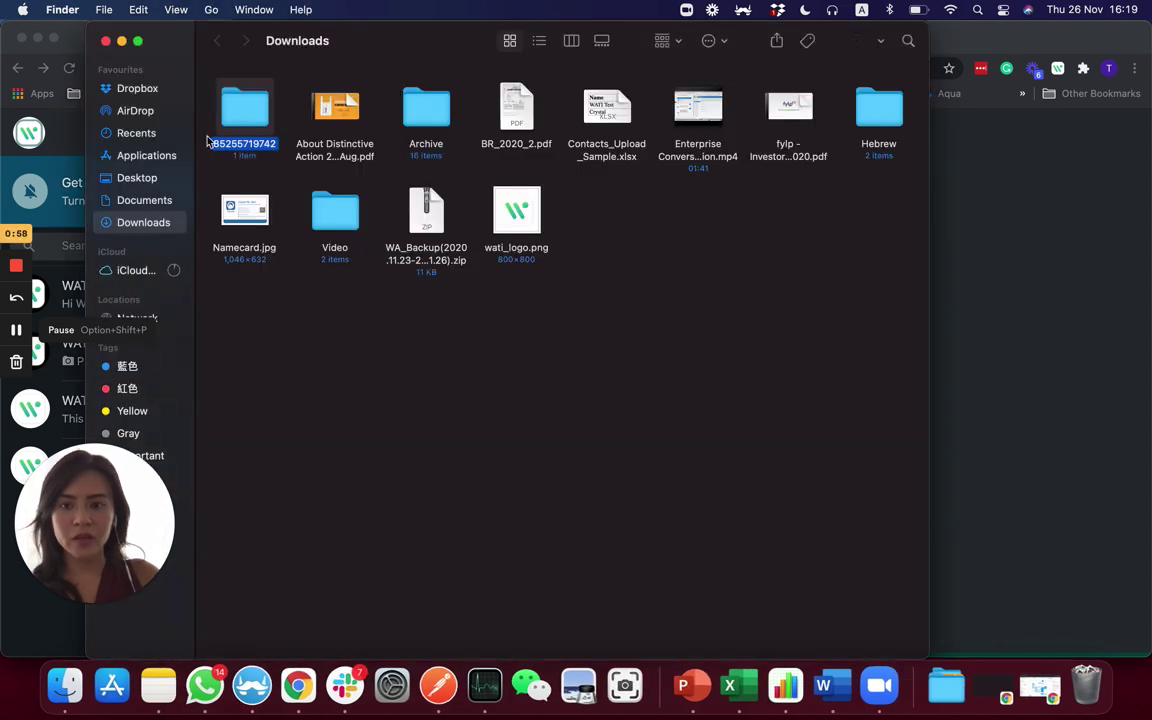
# Open the unpacked backup folder in Downloads to reveal chats.json.
pyautogui.click(419, 328)
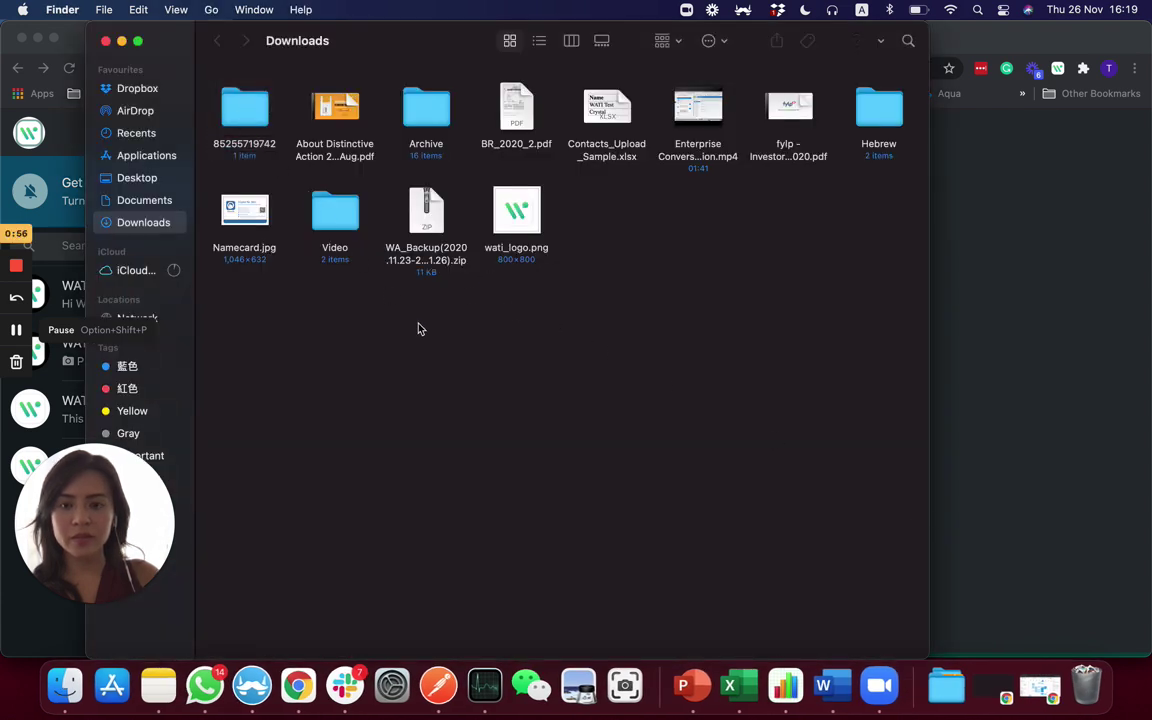
pyautogui.click(246, 111)
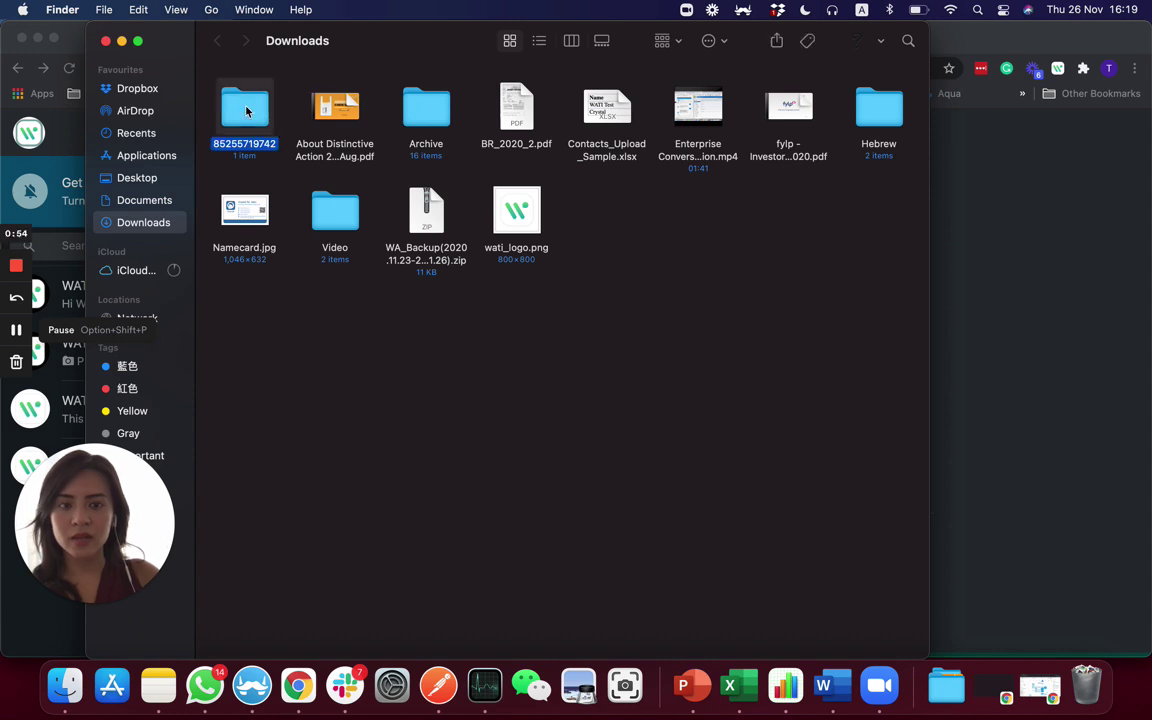
pyautogui.doubleClick(246, 111)
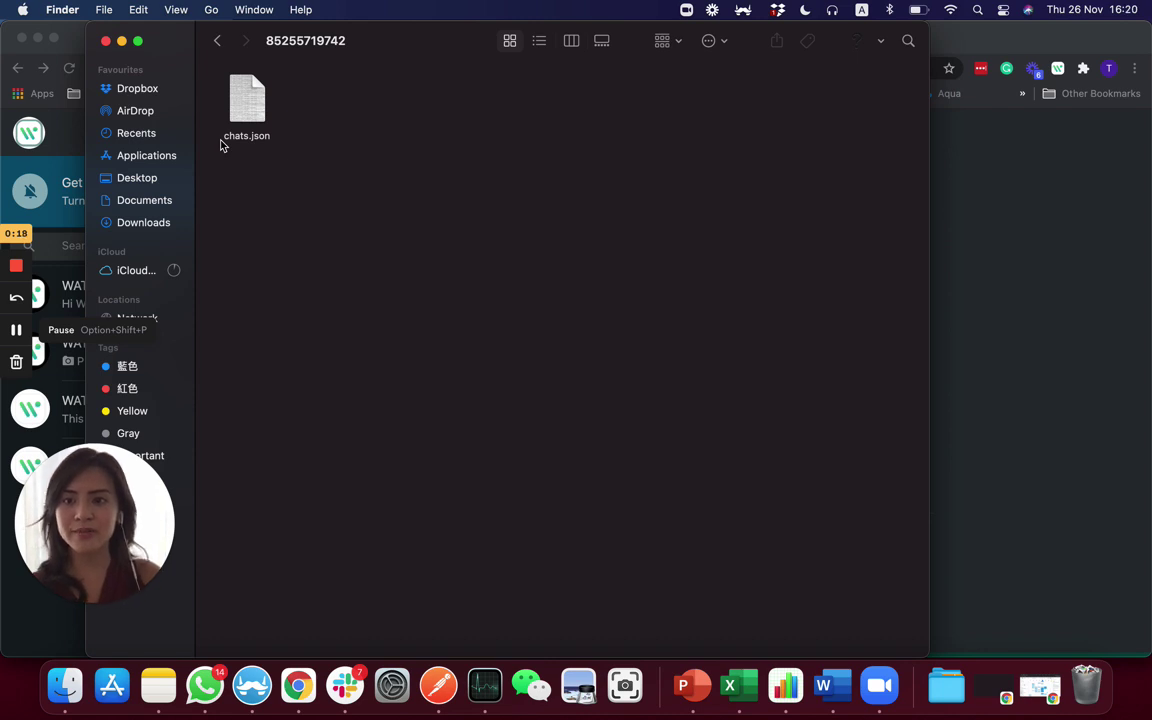
pyautogui.click(16, 267)
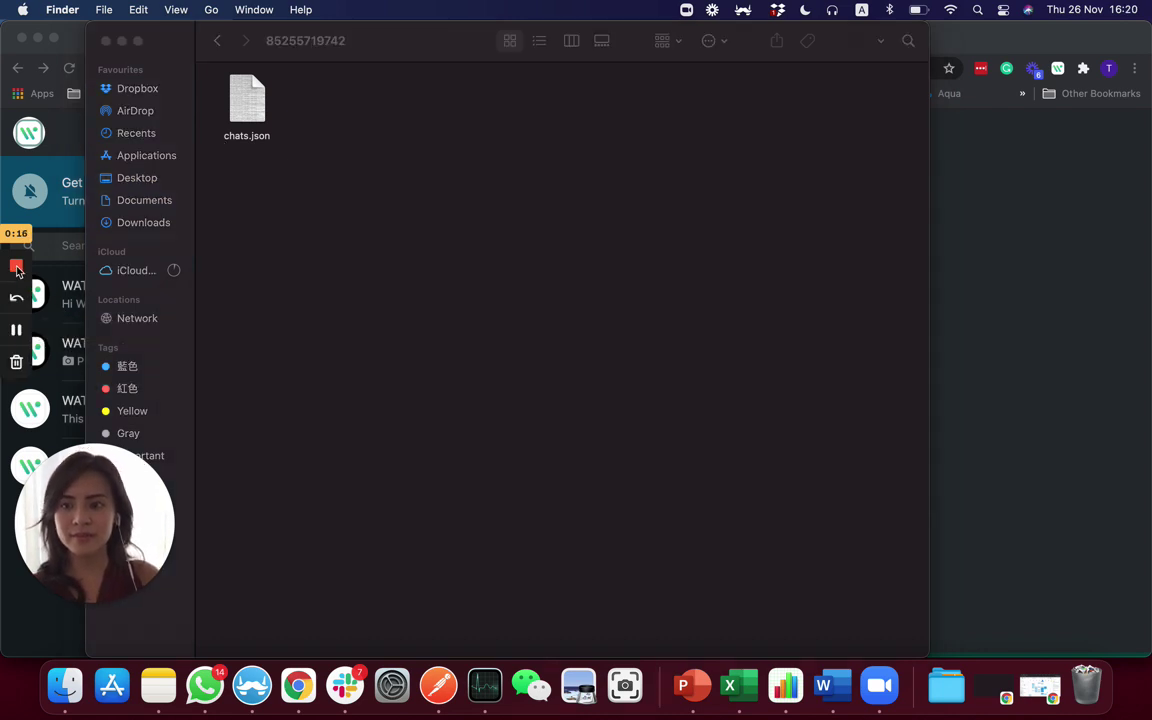